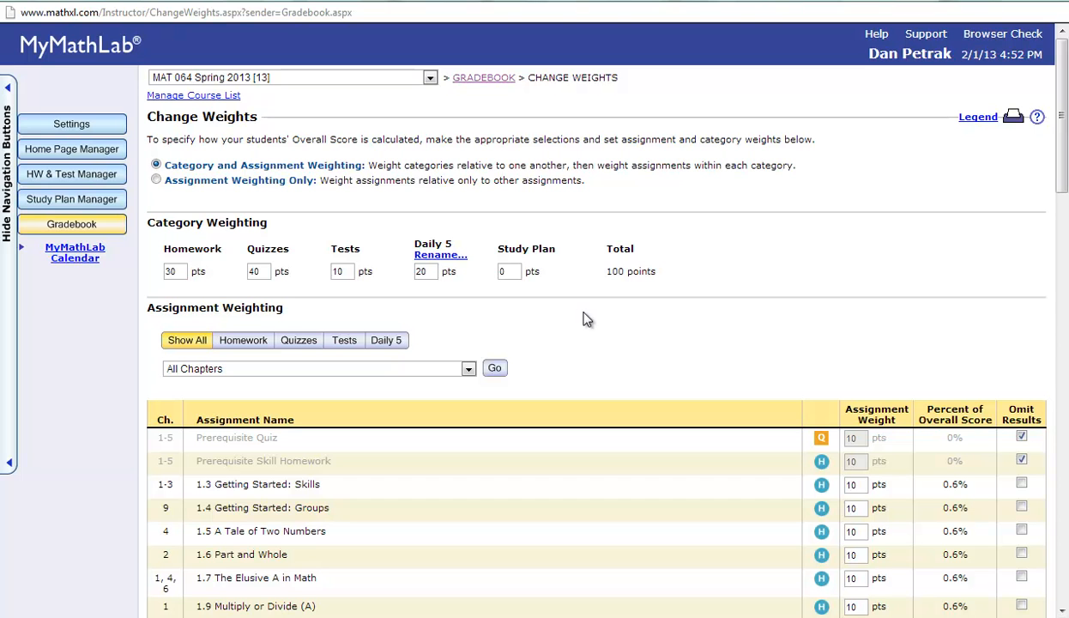
Step: Open the weight-changing page from the gradebook and look through the category and assignment weights
{"action": "left_click", "coordinate": [53, 233]}
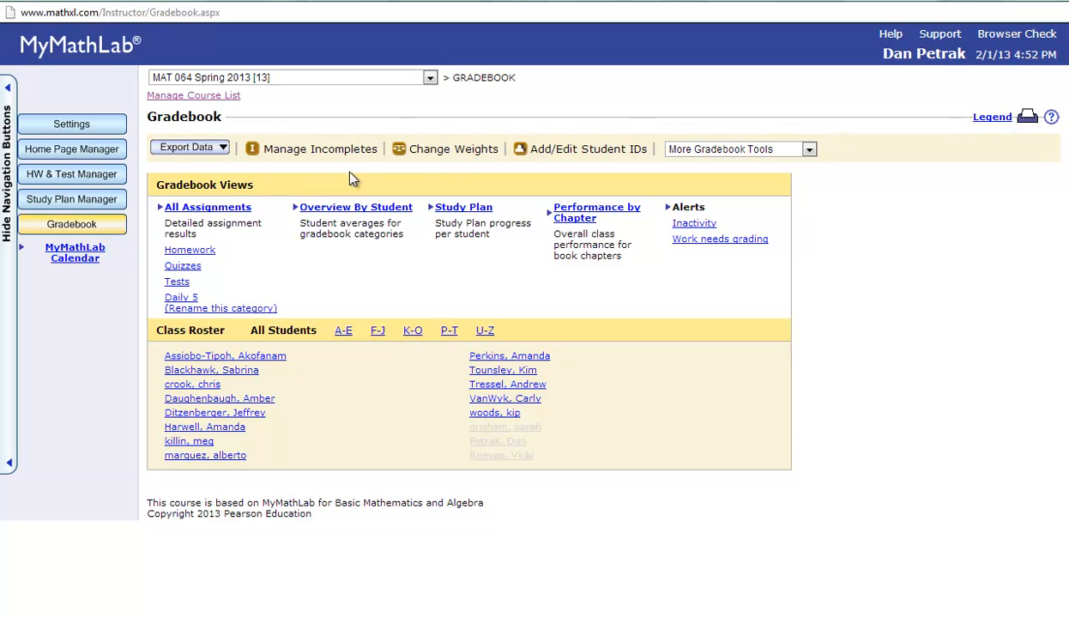
{"action": "left_click", "coordinate": [446, 154]}
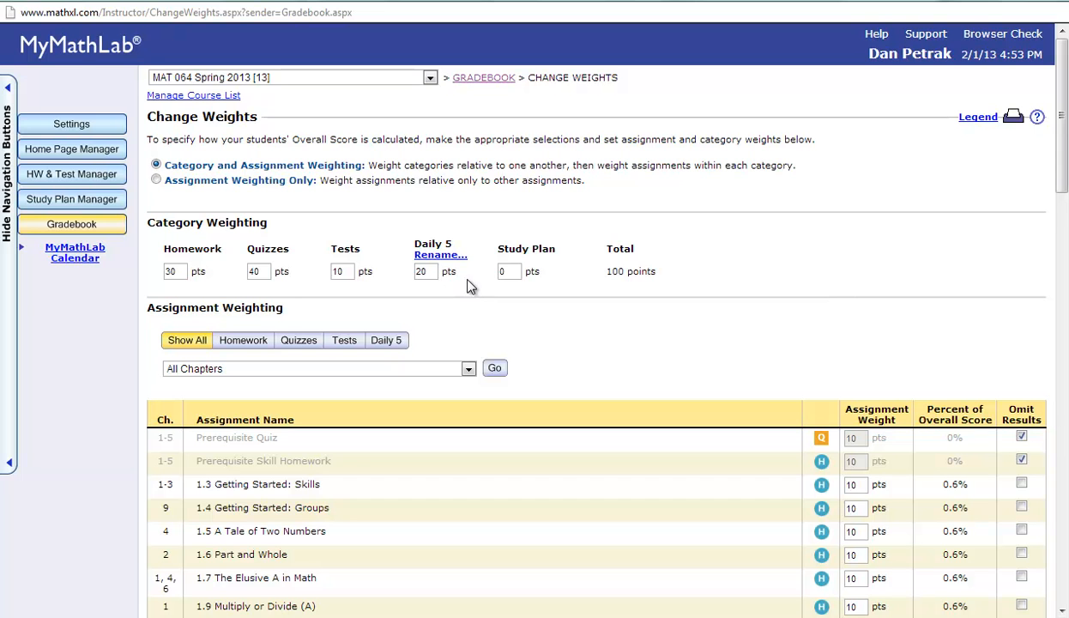
{"action": "scroll", "coordinate": [752, 351], "scroll_direction": "down", "scroll_amount": 1}
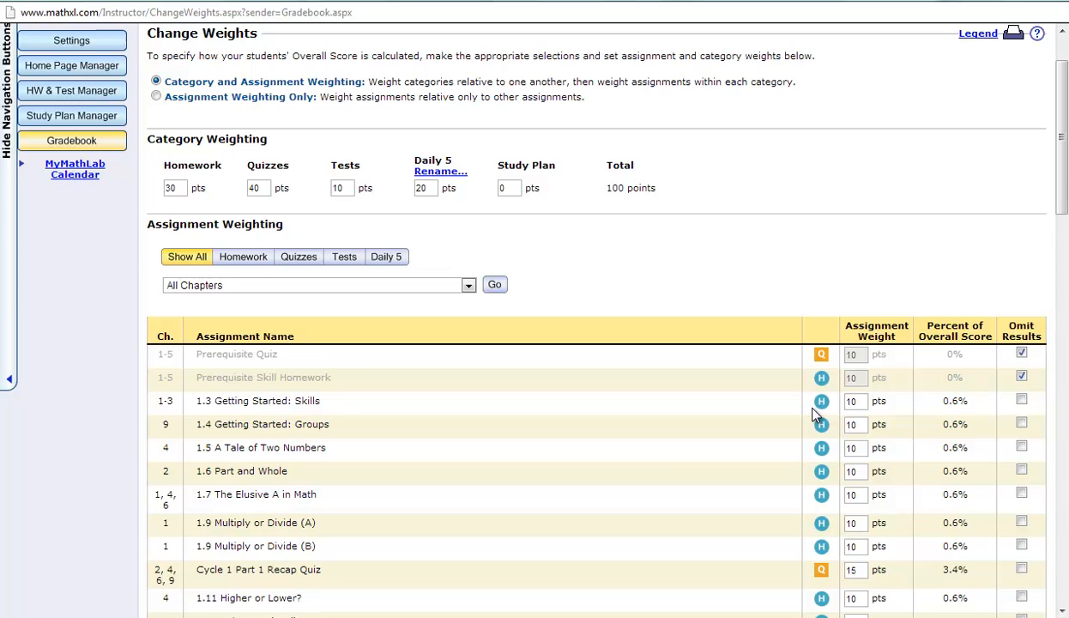
{"action": "scroll", "coordinate": [816, 414], "scroll_direction": "down", "scroll_amount": 1}
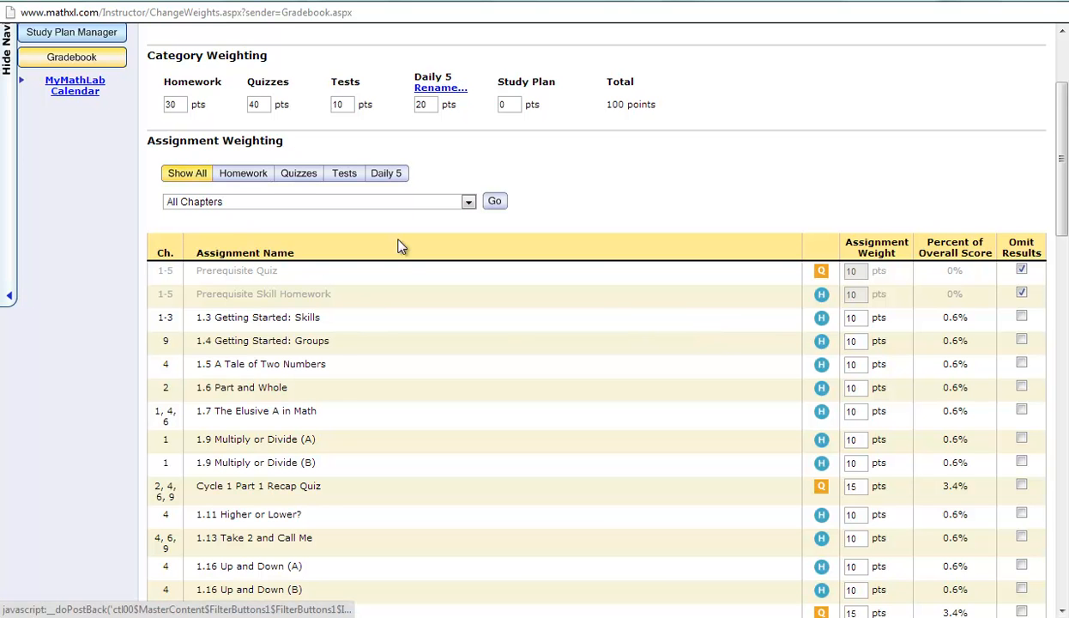
{"action": "scroll", "coordinate": [712, 352], "scroll_direction": "down", "scroll_amount": 3}
{"action": "scroll", "coordinate": [713, 351], "scroll_direction": "up", "scroll_amount": 3}
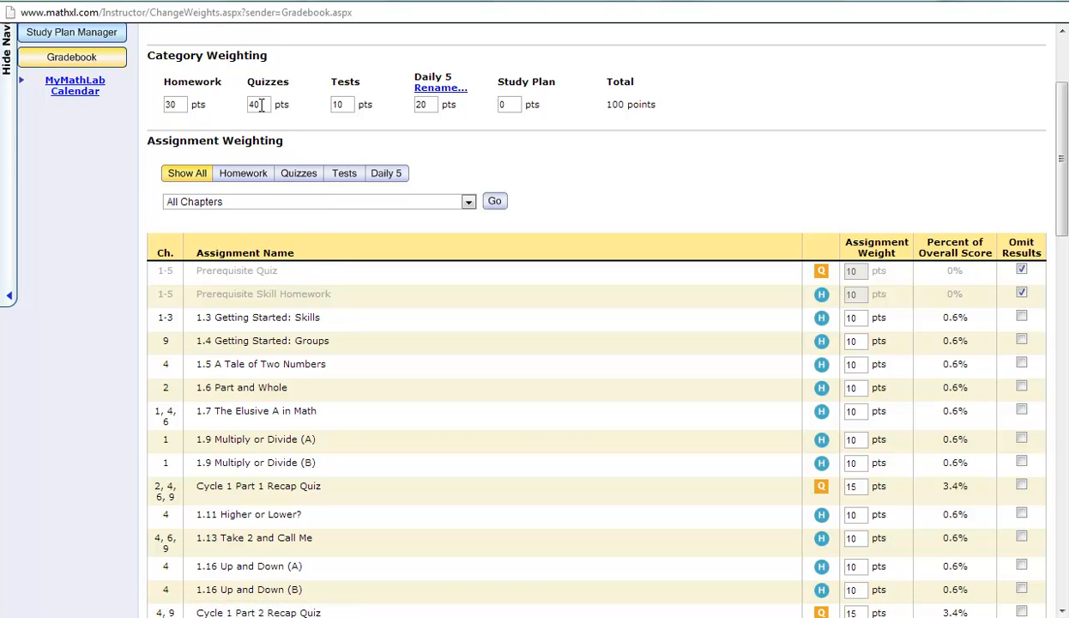
Step: Show only the quizzes and set the Cycle 3 Part 1 Recap Quiz weight to 8 points and the Cycle 4 Part 1 Recap Quiz to 7
{"action": "left_click", "coordinate": [309, 176]}
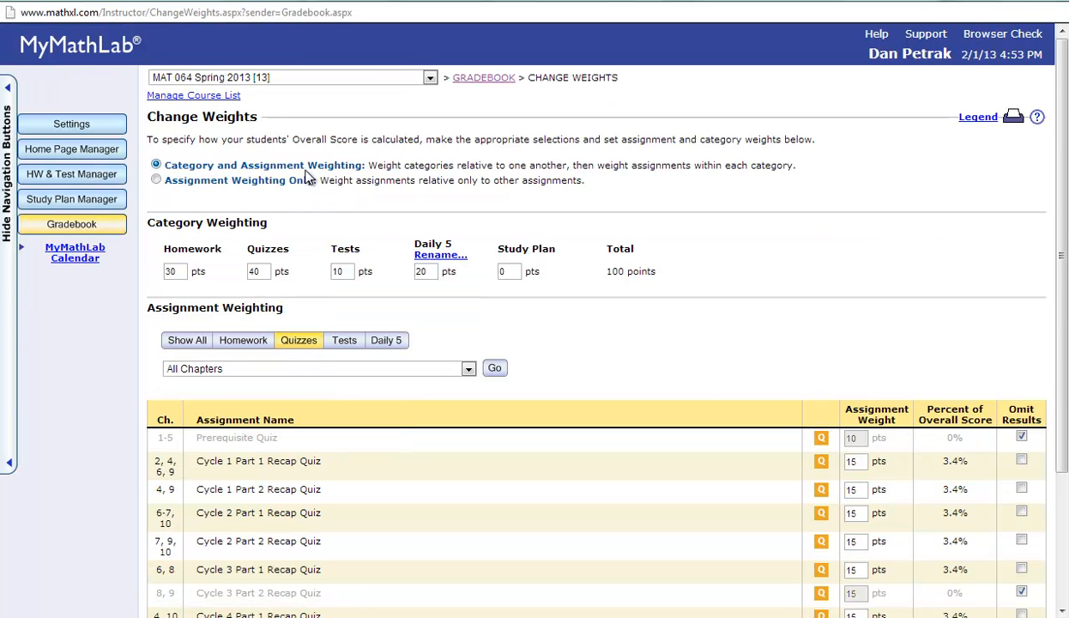
{"action": "scroll", "coordinate": [757, 319], "scroll_direction": "down", "scroll_amount": 3}
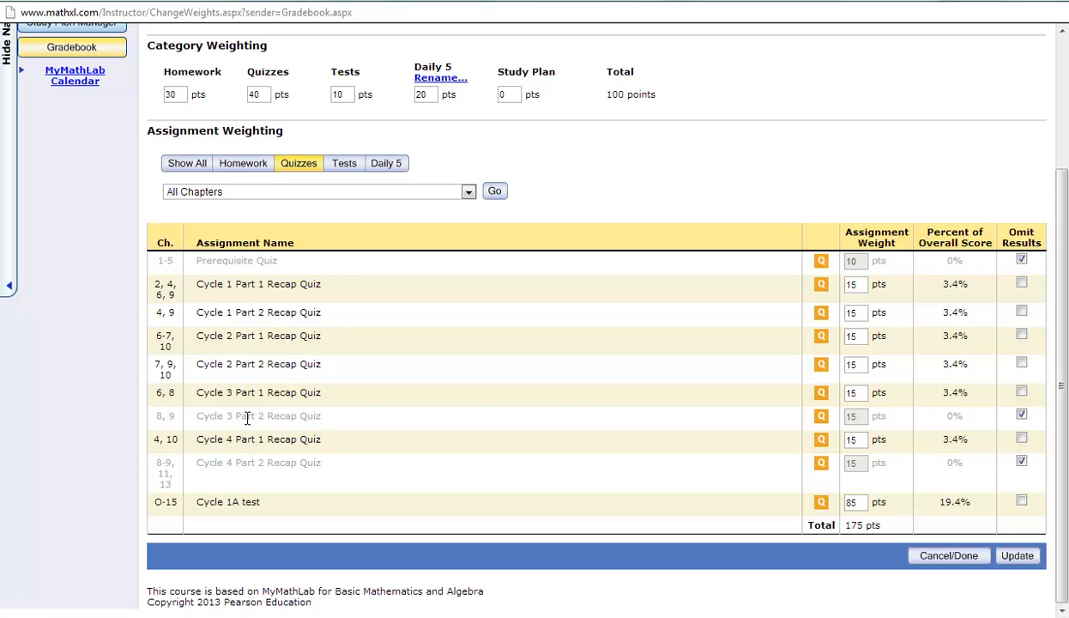
{"action": "left_click_drag", "start_coordinate": [854, 394], "coordinate": [843, 390]}
{"action": "left_click_drag", "start_coordinate": [863, 439], "coordinate": [842, 440]}
{"action": "type", "text": "7"}
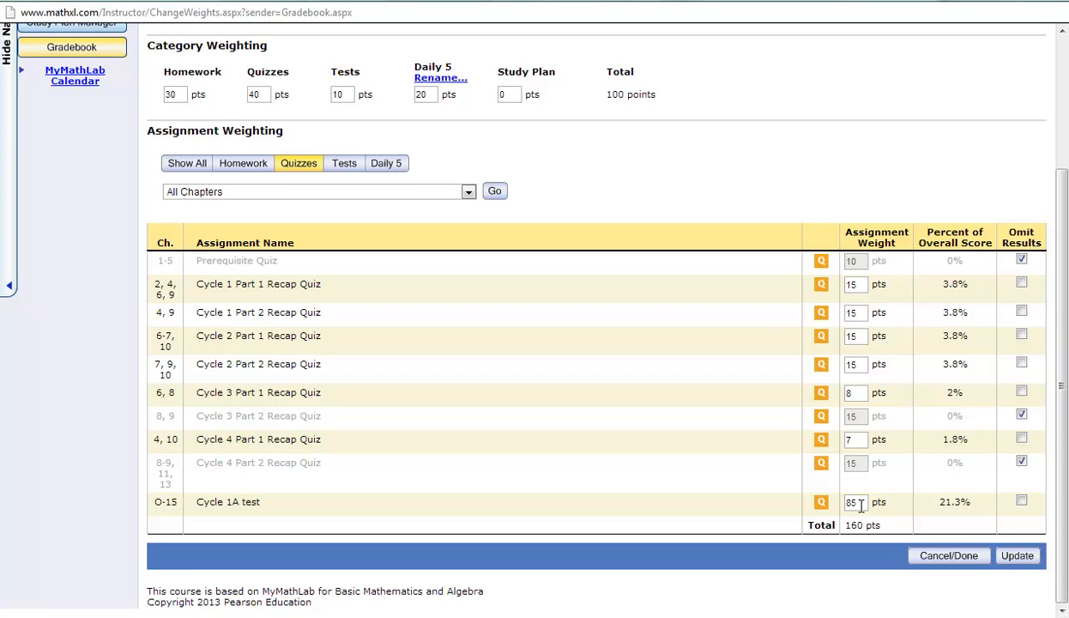
{"action": "left_click_drag", "start_coordinate": [855, 503], "coordinate": [842, 504]}
{"action": "left_click", "coordinate": [575, 181]}
{"action": "left_click_drag", "start_coordinate": [175, 95], "coordinate": [160, 95]}
{"action": "left_click", "coordinate": [565, 137]}
{"action": "left_click", "coordinate": [245, 163]}
{"action": "left_click", "coordinate": [660, 378]}
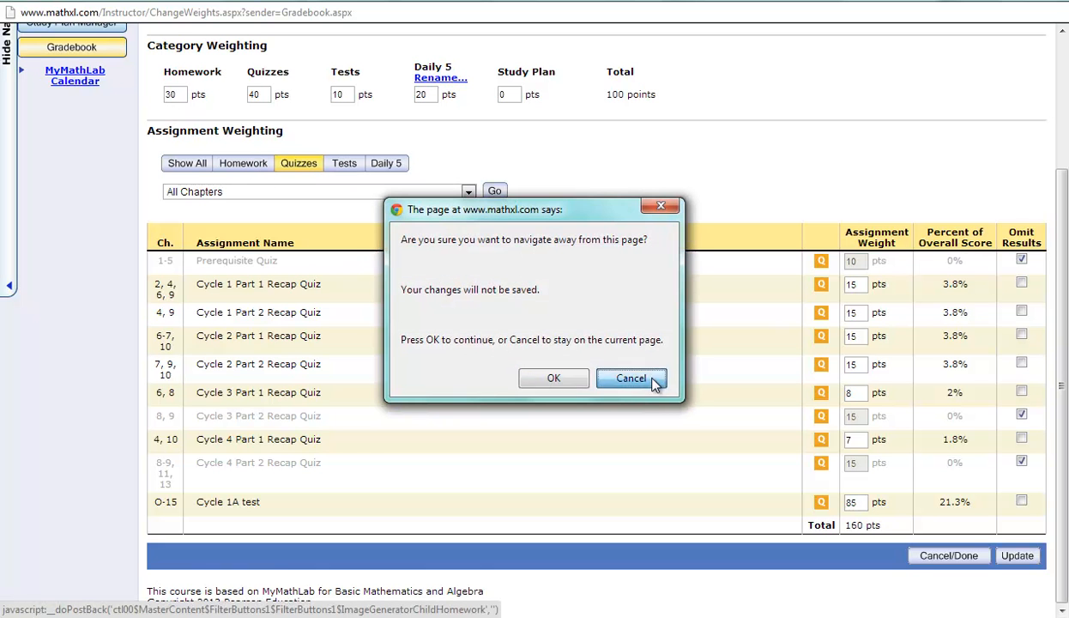
Step: Save the changed quiz weights
{"action": "left_click", "coordinate": [1026, 557]}
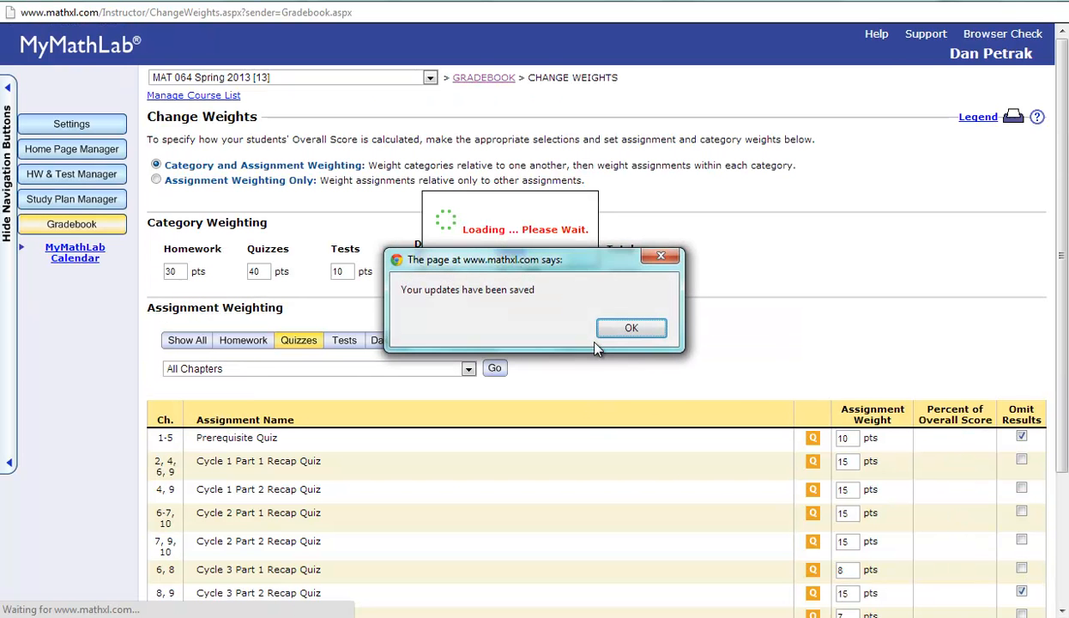
{"action": "left_click", "coordinate": [627, 329]}
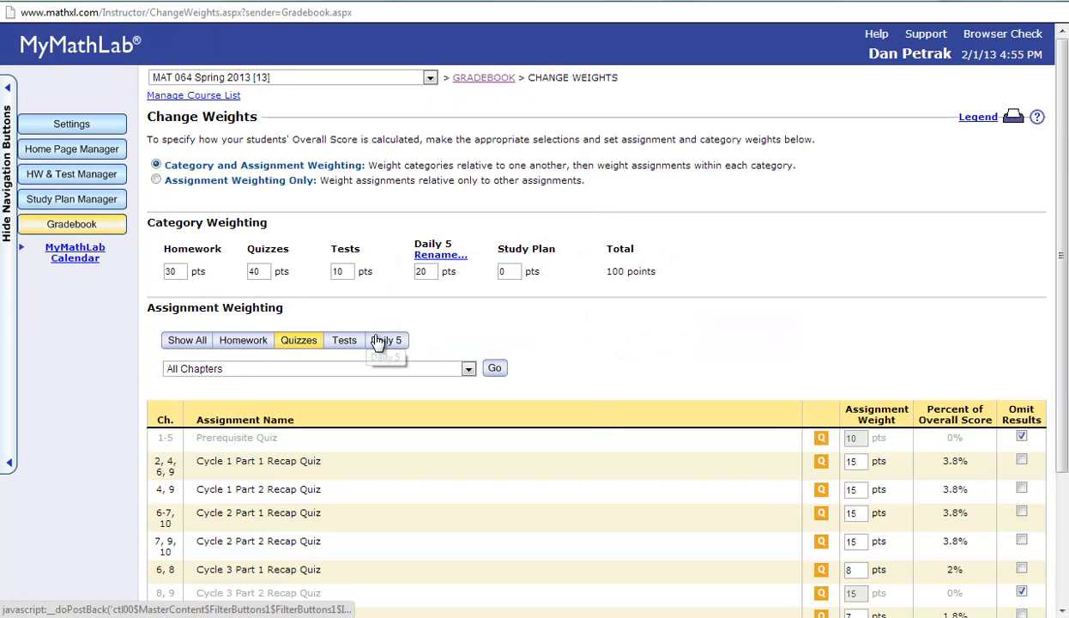
Step: Show only the homework assignments, set the Cycle 1A notebook check weight to 15 points, and save the change
{"action": "left_click", "coordinate": [246, 341]}
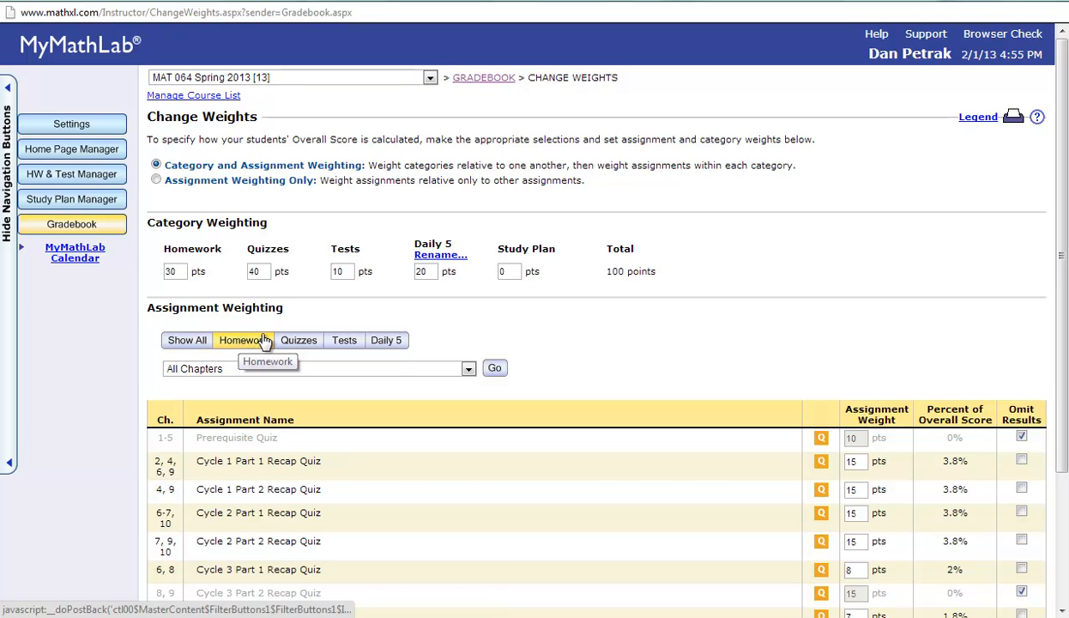
{"action": "scroll", "coordinate": [528, 360], "scroll_direction": "down", "scroll_amount": 3}
{"action": "scroll", "coordinate": [528, 367], "scroll_direction": "down", "scroll_amount": 9}
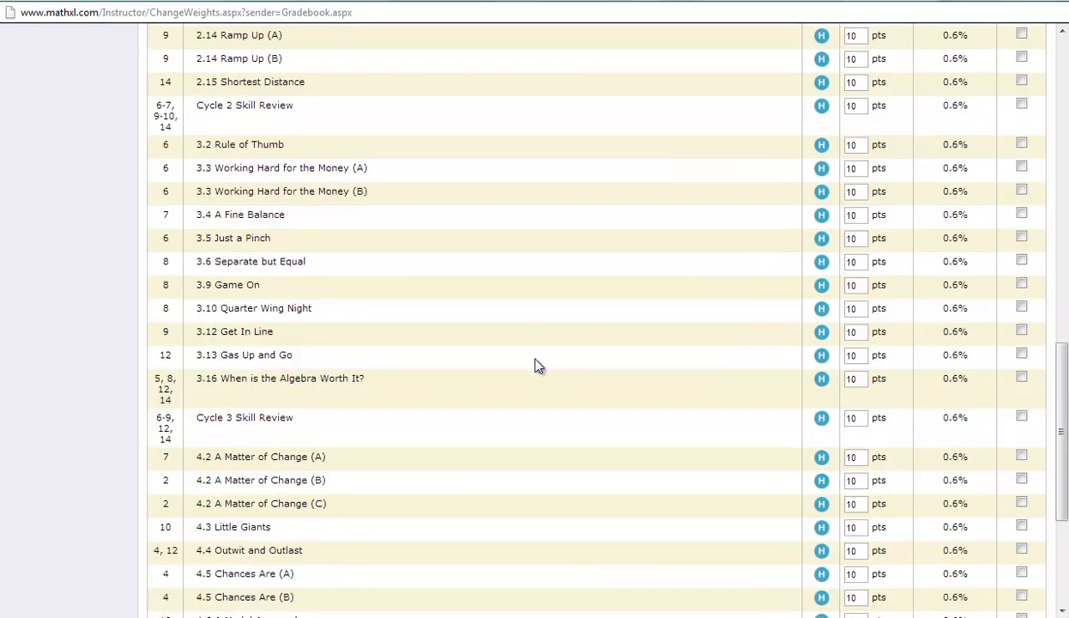
{"action": "scroll", "coordinate": [536, 368], "scroll_direction": "down", "scroll_amount": 3}
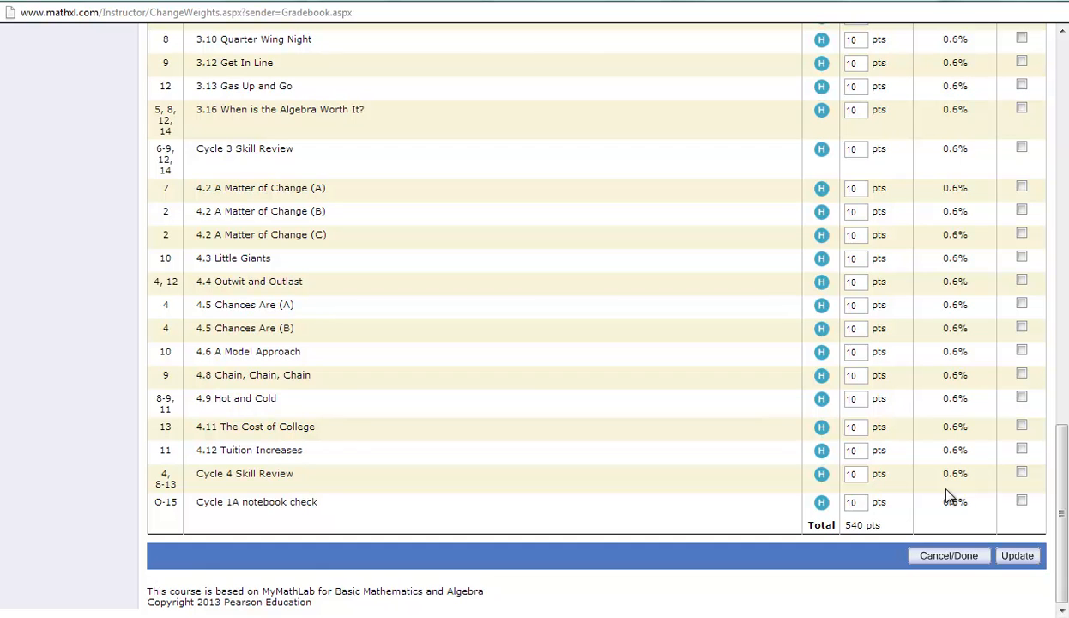
{"action": "double_click", "coordinate": [854, 502]}
{"action": "left_click", "coordinate": [757, 518]}
{"action": "double_click", "coordinate": [859, 501]}
{"action": "type", "text": "15"}
{"action": "left_click", "coordinate": [1018, 557]}
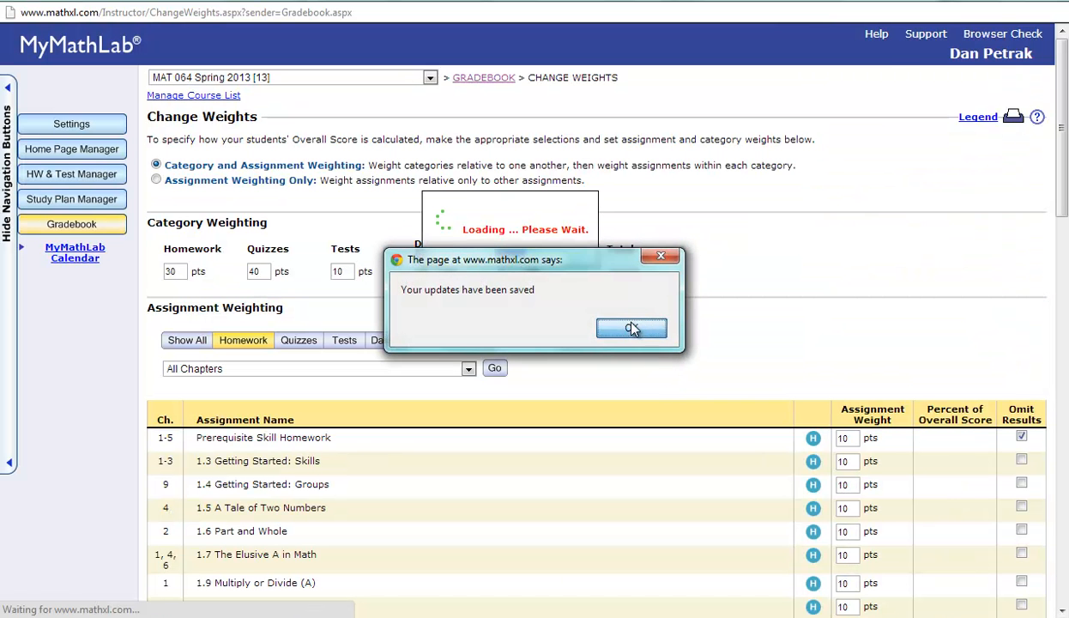
{"action": "left_click", "coordinate": [635, 328]}
Step: Review the homework weights down to the Cycle 1A notebook check, as well as the quiz and Daily 5 category weights
{"action": "scroll", "coordinate": [936, 395], "scroll_direction": "down", "scroll_amount": 6}
{"action": "scroll", "coordinate": [944, 403], "scroll_direction": "down", "scroll_amount": 10}
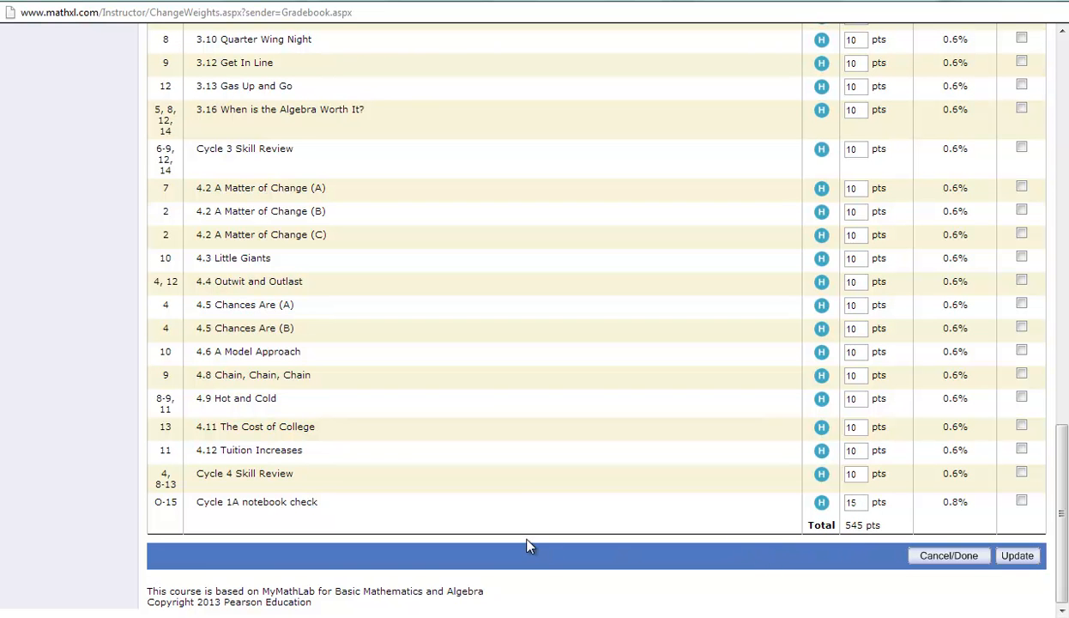
{"action": "scroll", "coordinate": [528, 546], "scroll_direction": "up", "scroll_amount": 15}
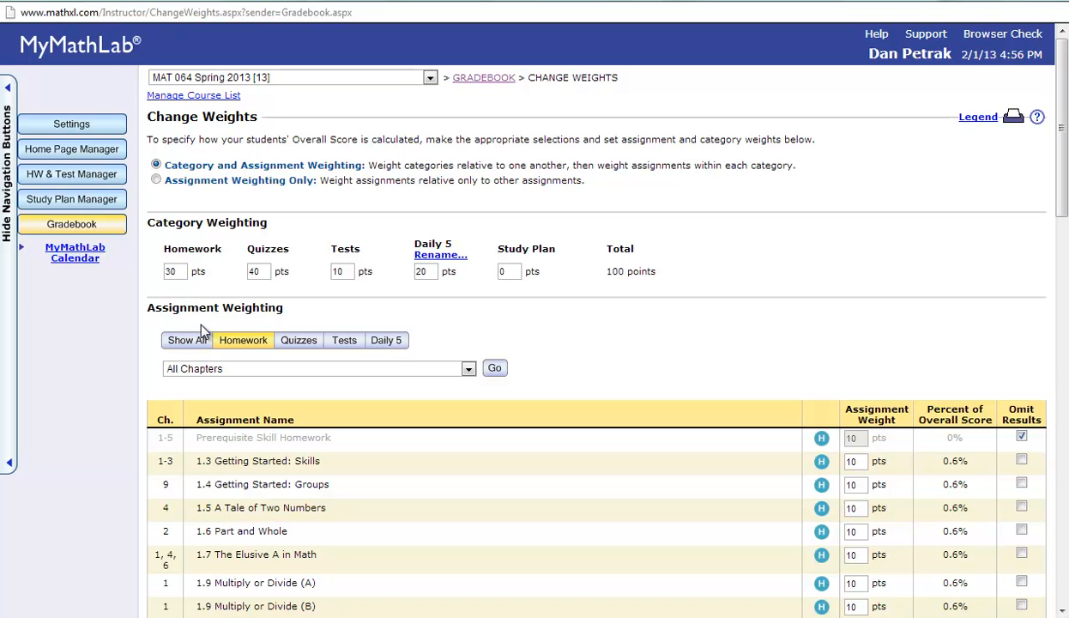
{"action": "double_click", "coordinate": [255, 273]}
{"action": "double_click", "coordinate": [424, 273]}
{"action": "left_click", "coordinate": [456, 317]}
{"action": "scroll", "coordinate": [827, 343], "scroll_direction": "down", "scroll_amount": 2}
{"action": "scroll", "coordinate": [827, 343], "scroll_direction": "up", "scroll_amount": 2}
Step: Show the assignments of all categories and look through their weights
{"action": "left_click", "coordinate": [189, 344]}
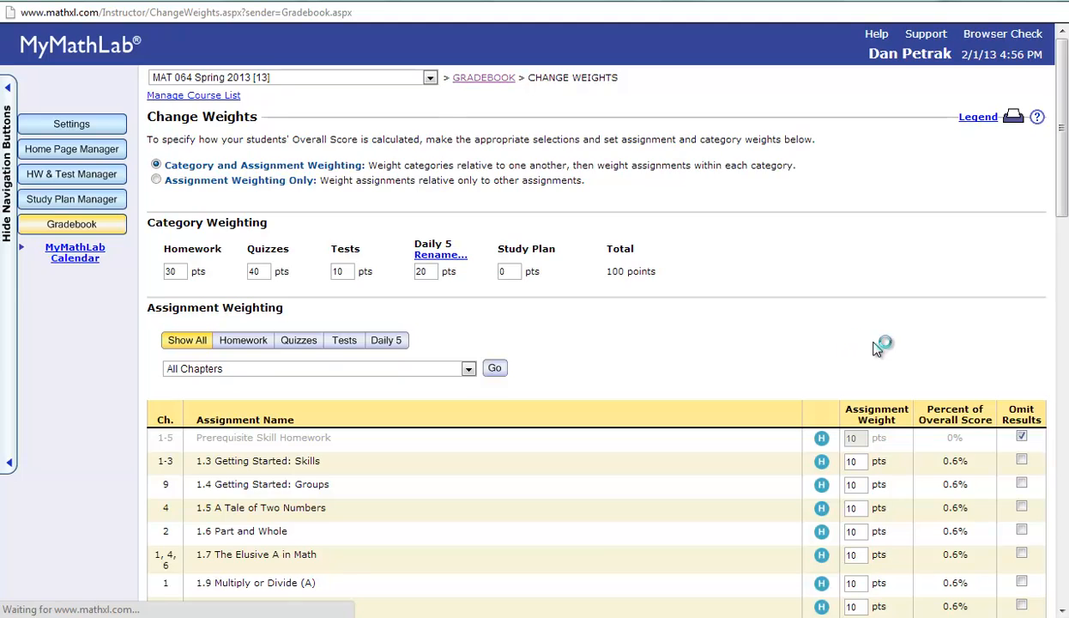
{"action": "scroll", "coordinate": [884, 360], "scroll_direction": "down", "scroll_amount": 5}
{"action": "scroll", "coordinate": [916, 471], "scroll_direction": "down", "scroll_amount": 5}
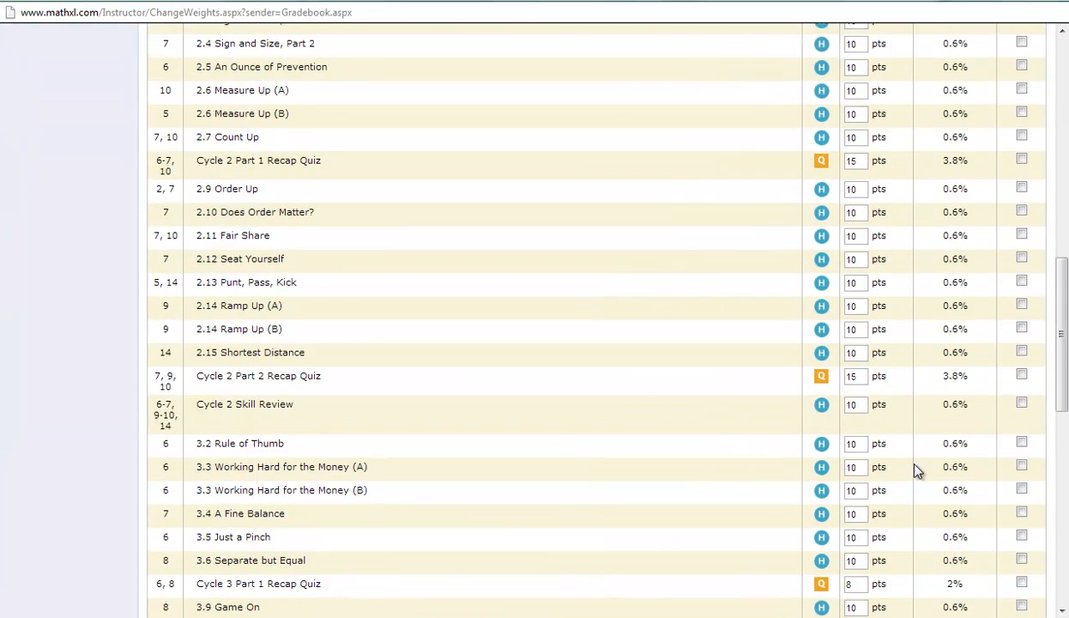
{"action": "scroll", "coordinate": [917, 470], "scroll_direction": "up", "scroll_amount": 10}
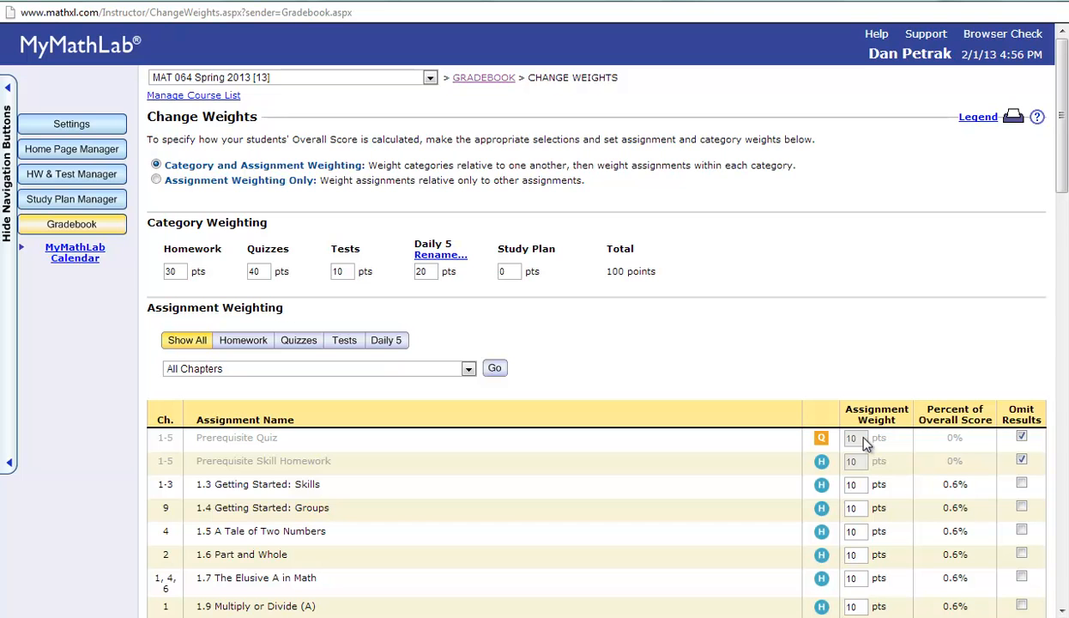